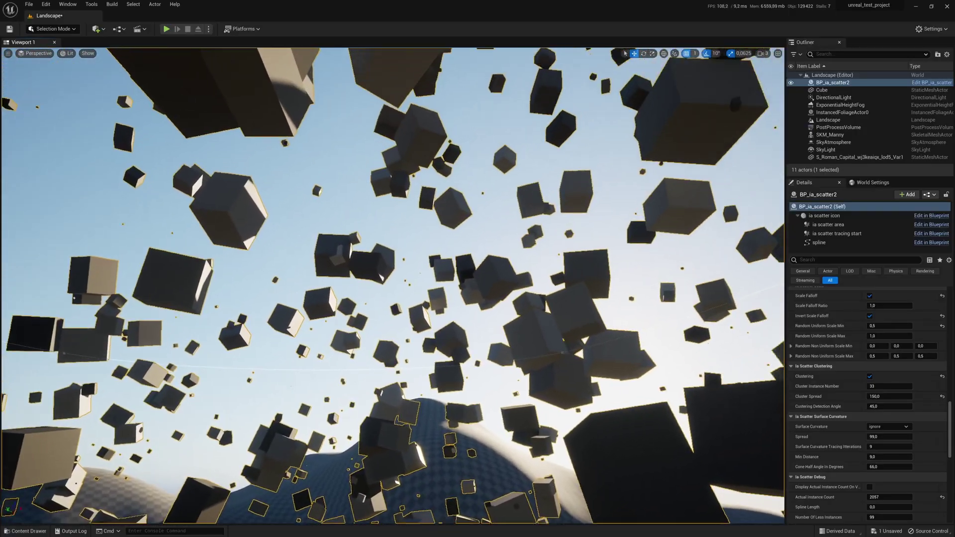
- Turn off Clustering for the cubes scattered by BP_ia_scatter2
{"action": "right_click_drag", "start_coordinate": [706, 424], "coordinate": [725, 397]}
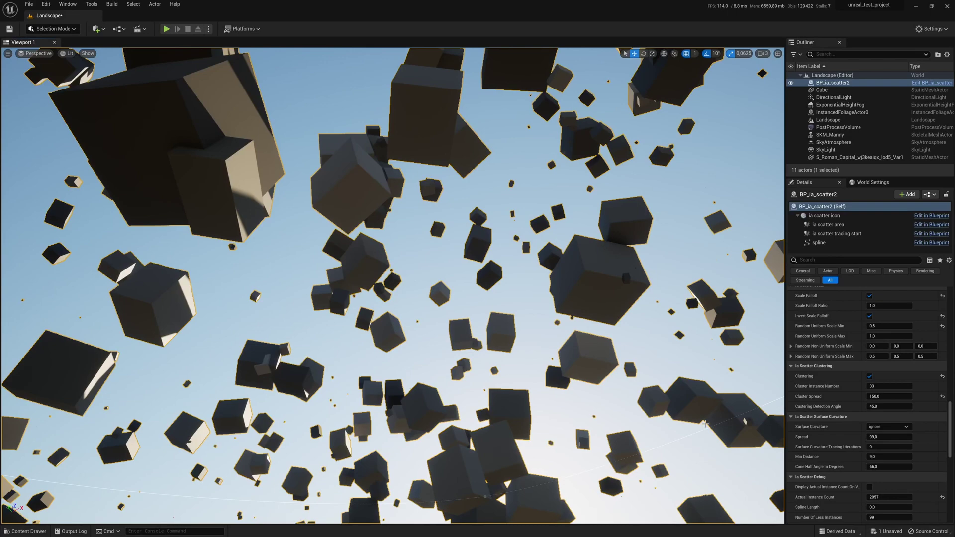
{"action": "left_click", "coordinate": [871, 377]}
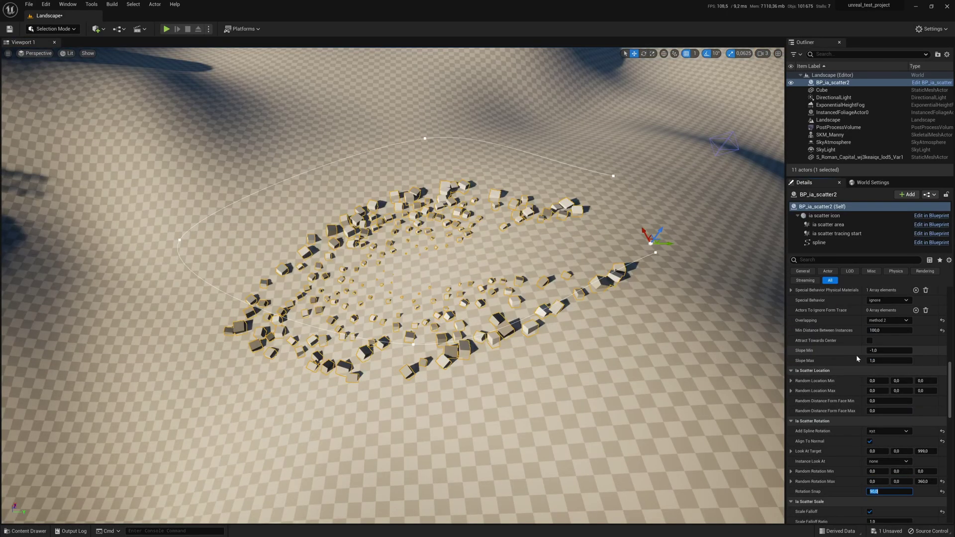
- Turn off Invert Scale Falloff for the cubes scattered inside the closed spline
{"action": "scroll", "coordinate": [874, 348], "scroll_direction": "up", "scroll_amount": 5}
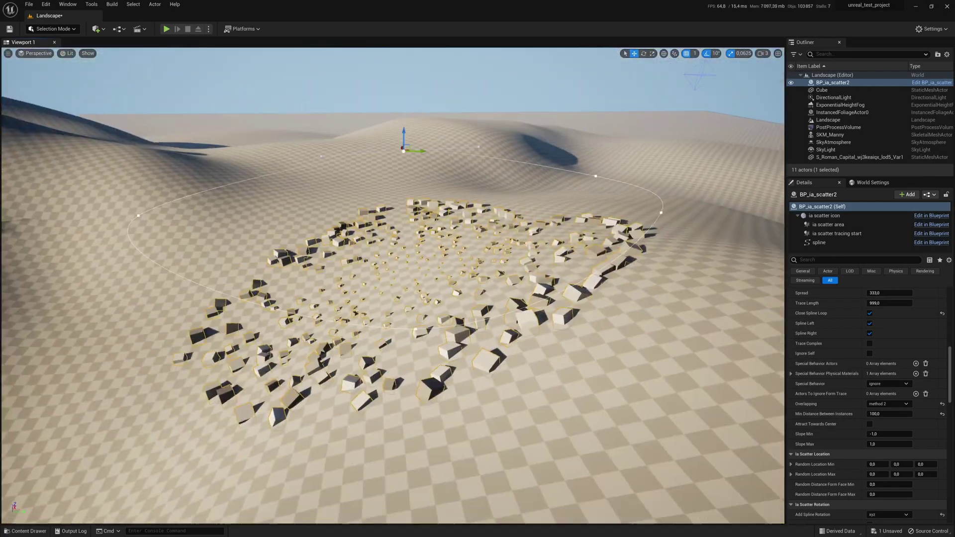
{"action": "scroll", "coordinate": [870, 423], "scroll_direction": "down", "scroll_amount": 4}
{"action": "left_click", "coordinate": [870, 424]}
{"action": "right_click_drag", "start_coordinate": [393, 278], "coordinate": [472, 349]}
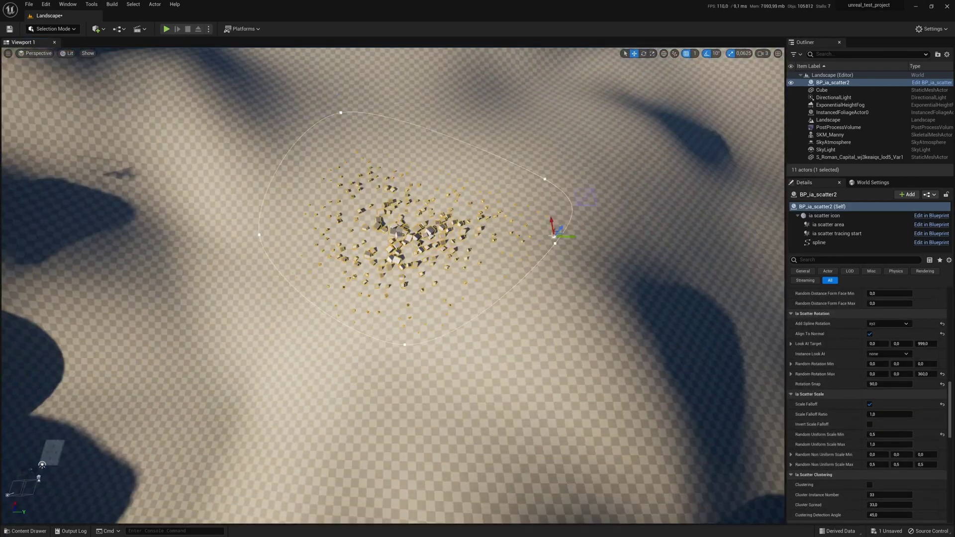
{"action": "left_click", "coordinate": [447, 348]}
{"action": "left_click", "coordinate": [398, 224]}
{"action": "right_click_drag", "start_coordinate": [398, 224], "coordinate": [416, 144]}
{"action": "left_click_drag", "start_coordinate": [416, 138], "coordinate": [426, 187]}
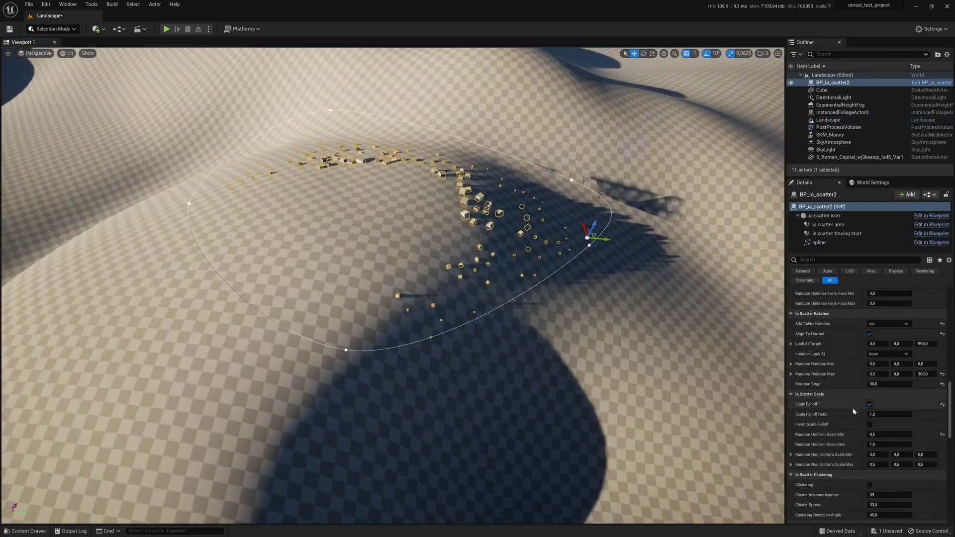
- Try Z values of 100 and 500 for the scatter's Random Location Max
{"action": "scroll", "coordinate": [854, 412], "scroll_direction": "up", "scroll_amount": 2}
{"action": "left_click", "coordinate": [924, 343]}
{"action": "type", "text": "100"}
{"action": "right_click_drag", "start_coordinate": [447, 278], "coordinate": [408, 239]}
{"action": "left_click", "coordinate": [924, 343]}
{"action": "type", "text": "500"}
{"action": "mouse_move", "coordinate": [411, 203]}
{"action": "right_mouse_down"}
{"action": "mouse_move", "coordinate": [418, 248]}
{"action": "mouse_move", "coordinate": [410, 164]}
{"action": "mouse_move", "coordinate": [410, 203]}
{"action": "right_mouse_up"}
{"action": "left_click", "coordinate": [411, 203]}
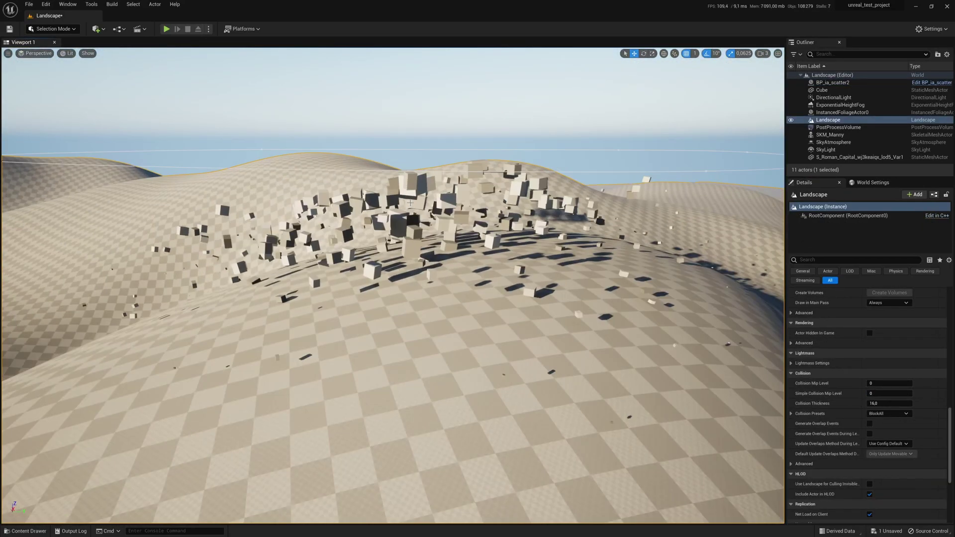
- Reselect BP_ia_scatter2 and set its Number Of Instances to 1000
{"action": "left_click", "coordinate": [410, 203]}
{"action": "scroll", "coordinate": [844, 373], "scroll_direction": "up", "scroll_amount": 5}
{"action": "scroll", "coordinate": [844, 373], "scroll_direction": "down", "scroll_amount": 1}
{"action": "left_click", "coordinate": [878, 382]}
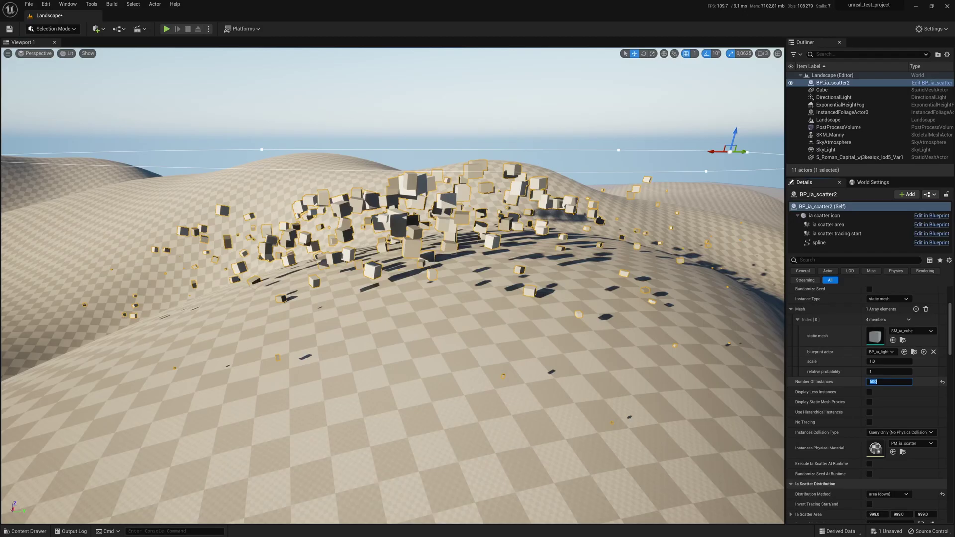
{"action": "type", "text": "1000"}
{"action": "key", "text": "Return"}
- Set the Z value of the scatter's Random Location Max to 1500
{"action": "right_click_drag", "start_coordinate": [676, 171], "coordinate": [677, 129]}
{"action": "scroll", "coordinate": [862, 397], "scroll_direction": "down", "scroll_amount": 5}
{"action": "left_click", "coordinate": [923, 402]}
{"action": "type", "text": "1500"}
{"action": "key", "text": "Return"}
{"action": "mouse_move", "coordinate": [597, 239]}
{"action": "right_mouse_down"}
{"action": "mouse_move", "coordinate": [597, 309]}
{"action": "mouse_move", "coordinate": [597, 239]}
{"action": "right_mouse_up"}
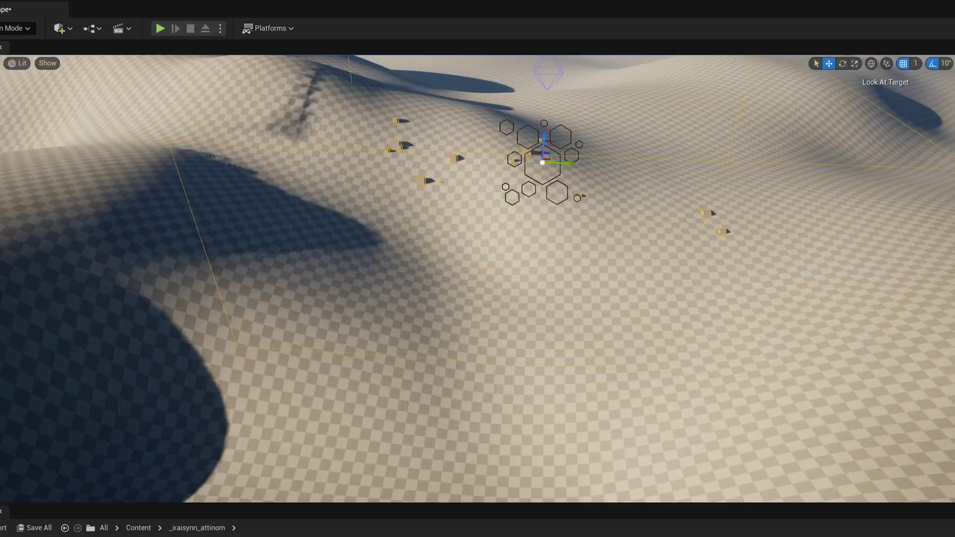
{"action": "right_click_drag", "start_coordinate": [389, 205], "coordinate": [380, 198]}
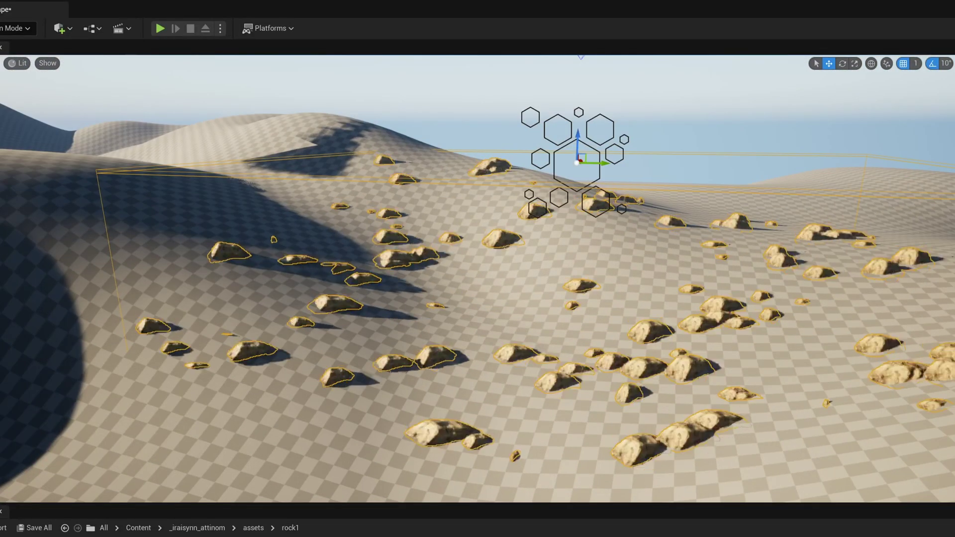
{"action": "right_click_drag", "start_coordinate": [535, 290], "coordinate": [532, 286]}
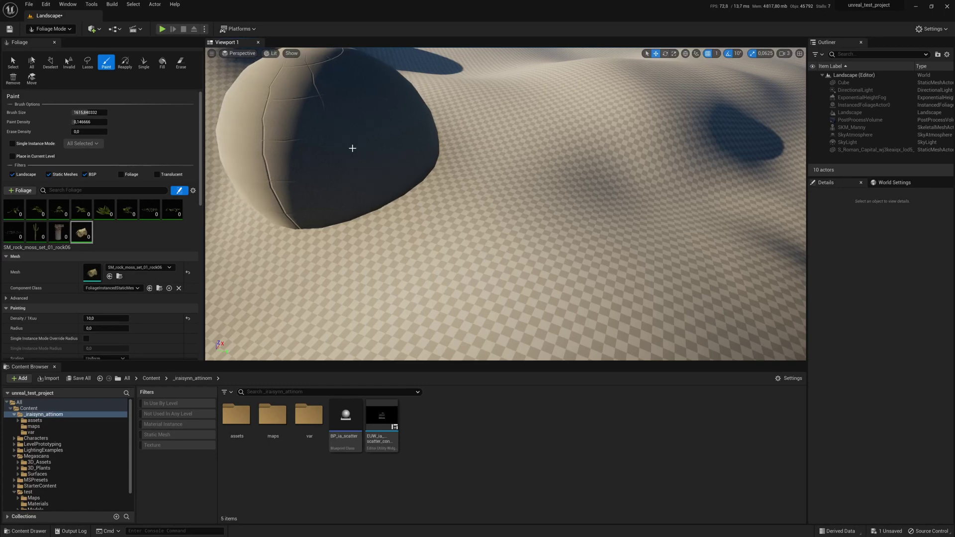
- Paint a patch of SM_rock_moss_set_01_rock06 foliage rocks across the dune beside the large sphere
{"action": "mouse_move", "coordinate": [426, 148]}
{"action": "right_mouse_down"}
{"action": "mouse_move", "coordinate": [503, 145]}
{"action": "mouse_move", "coordinate": [569, 121]}
{"action": "right_mouse_up"}
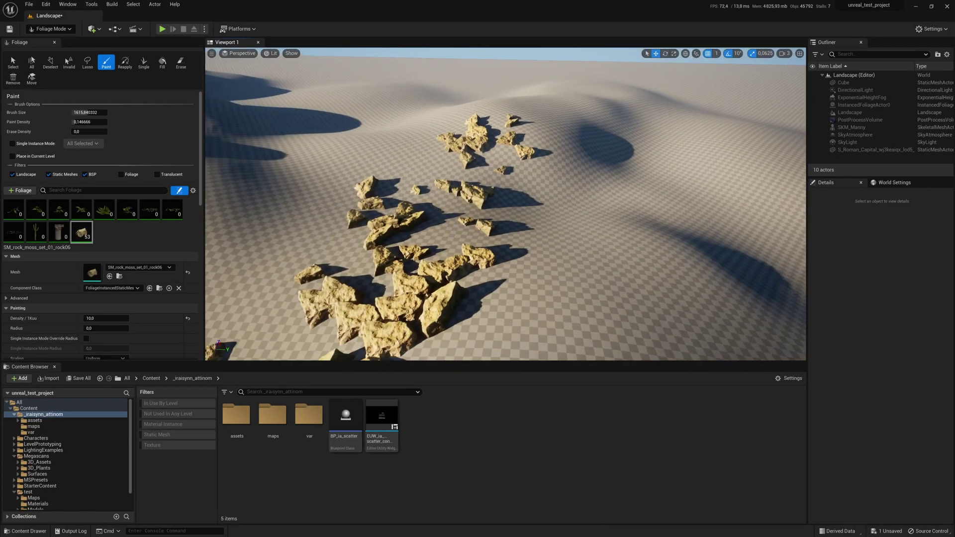
{"action": "right_click_drag", "start_coordinate": [569, 121], "coordinate": [537, 128]}
{"action": "right_click_drag", "start_coordinate": [547, 234], "coordinate": [543, 214]}
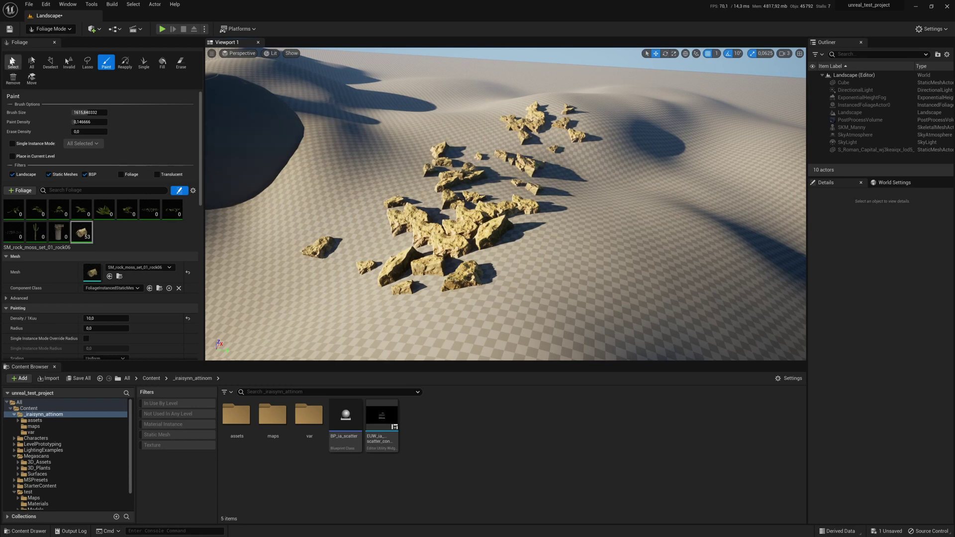
- Erase painted rocks on the dune and repaint them with a Scale X range of 1.0 to 2.0
{"action": "left_click", "coordinate": [12, 61]}
{"action": "scroll", "coordinate": [113, 269], "scroll_direction": "down", "scroll_amount": 1}
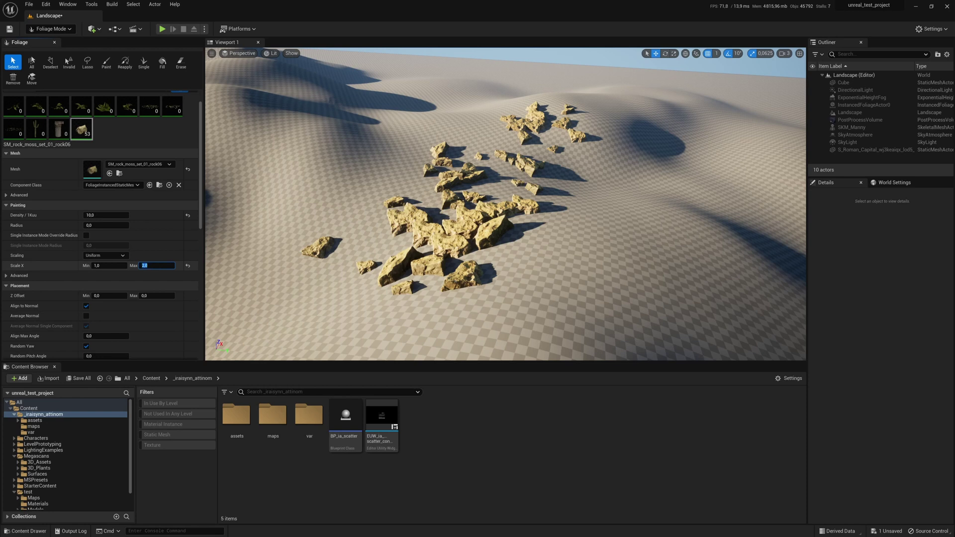
{"action": "left_click", "coordinate": [111, 64]}
{"action": "mouse_move", "coordinate": [537, 102]}
{"action": "left_mouse_down", "text": "shift"}
{"action": "mouse_move", "coordinate": [401, 241]}
{"action": "mouse_move", "coordinate": [532, 166]}
{"action": "left_mouse_up", "text": "shift"}
{"action": "mouse_move", "coordinate": [504, 90]}
{"action": "left_mouse_down"}
{"action": "mouse_move", "coordinate": [575, 277]}
{"action": "mouse_move", "coordinate": [458, 154]}
{"action": "left_mouse_up"}
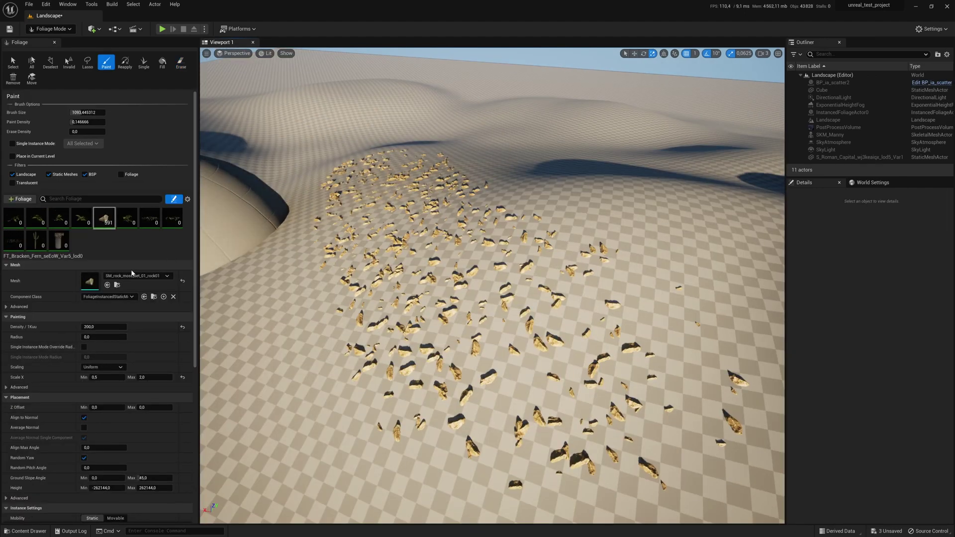
- Replace the mesh of the painted rock foliage with the S_Icelandic_Rock_Assembly static mesh, searching for "icel"
{"action": "left_click", "coordinate": [128, 277]}
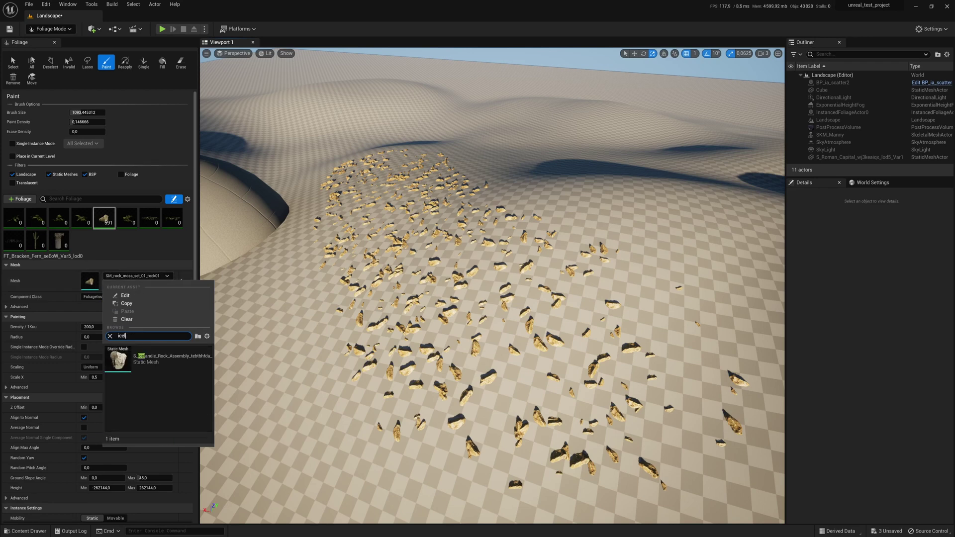
{"action": "left_click", "coordinate": [155, 361]}
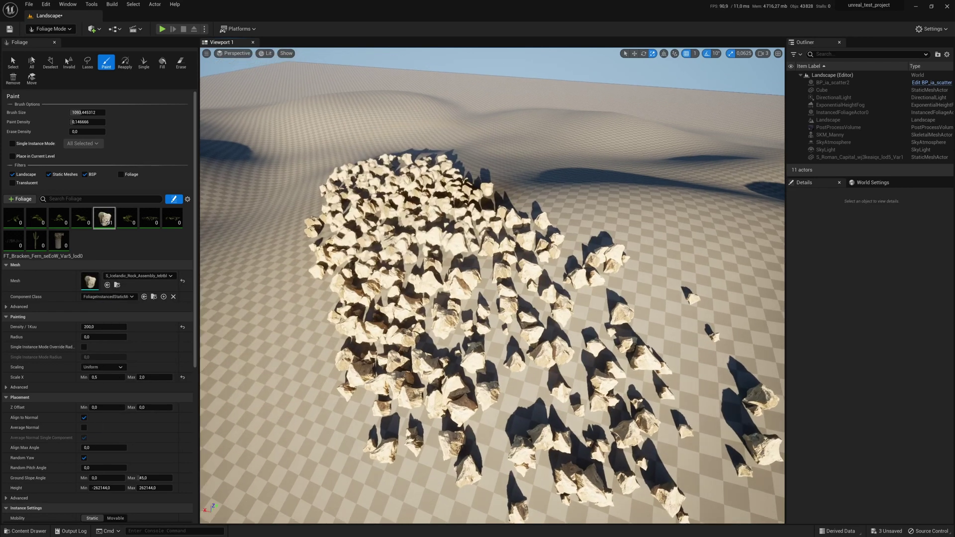
{"action": "mouse_move", "coordinate": [493, 285]}
{"action": "right_mouse_down"}
{"action": "mouse_move", "coordinate": [508, 238]}
{"action": "mouse_move", "coordinate": [627, 252]}
{"action": "mouse_move", "coordinate": [475, 248]}
{"action": "mouse_move", "coordinate": [497, 241]}
{"action": "right_mouse_up"}
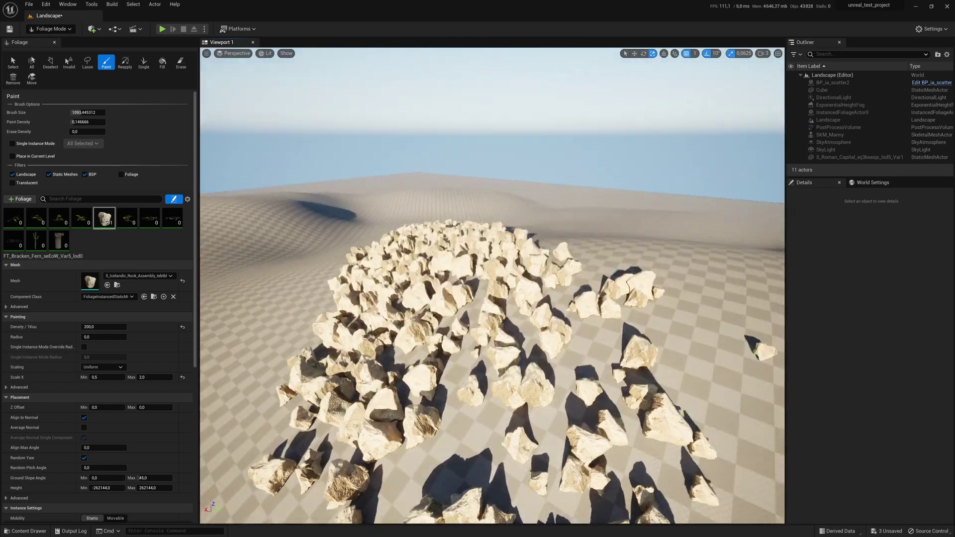
{"action": "right_click_drag", "start_coordinate": [522, 280], "coordinate": [493, 291]}
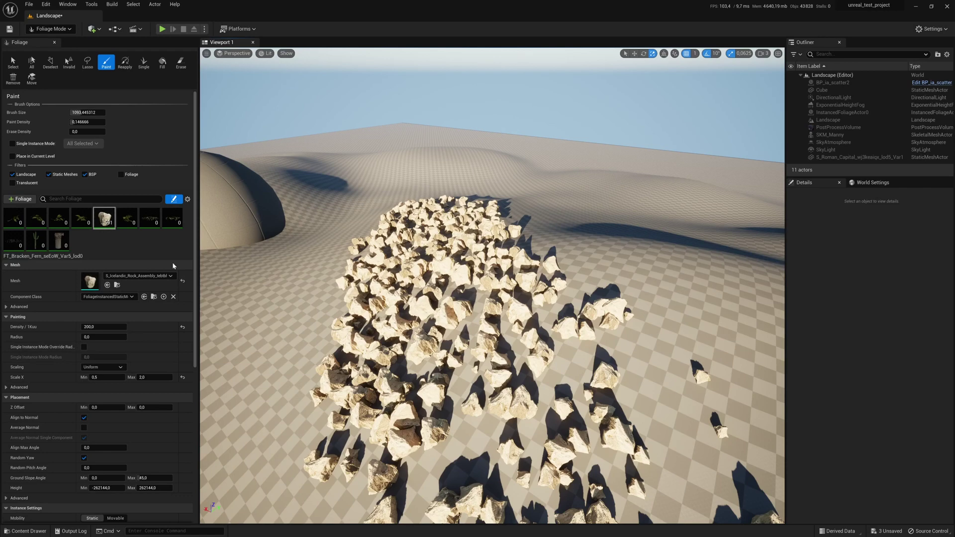
{"action": "right_click_drag", "start_coordinate": [452, 222], "coordinate": [378, 223]}
{"action": "right_click_drag", "start_coordinate": [436, 215], "coordinate": [436, 215]}
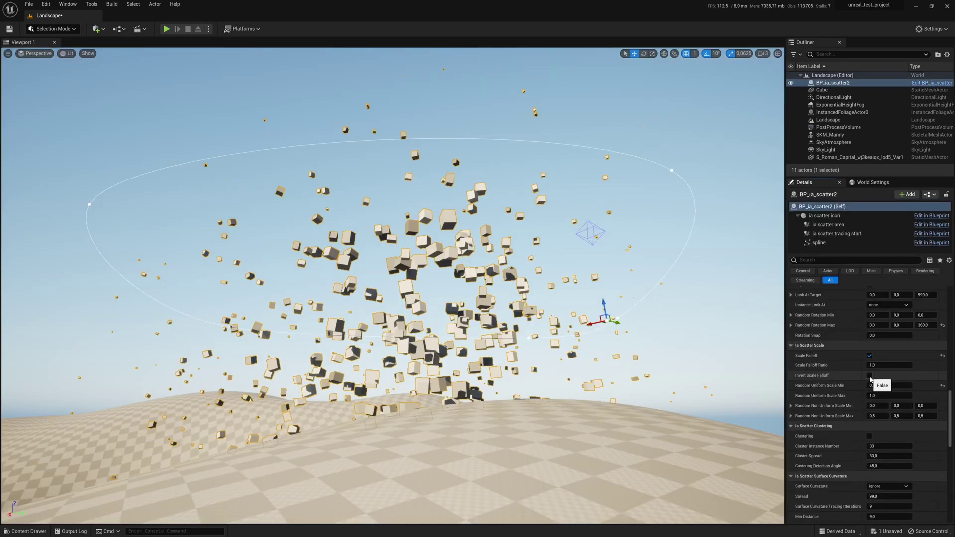
- Toggle Invert Scale Falloff on and off for BP_ia_scatter2 to compare both cube size distributions from the side and above
{"action": "left_click", "coordinate": [870, 376]}
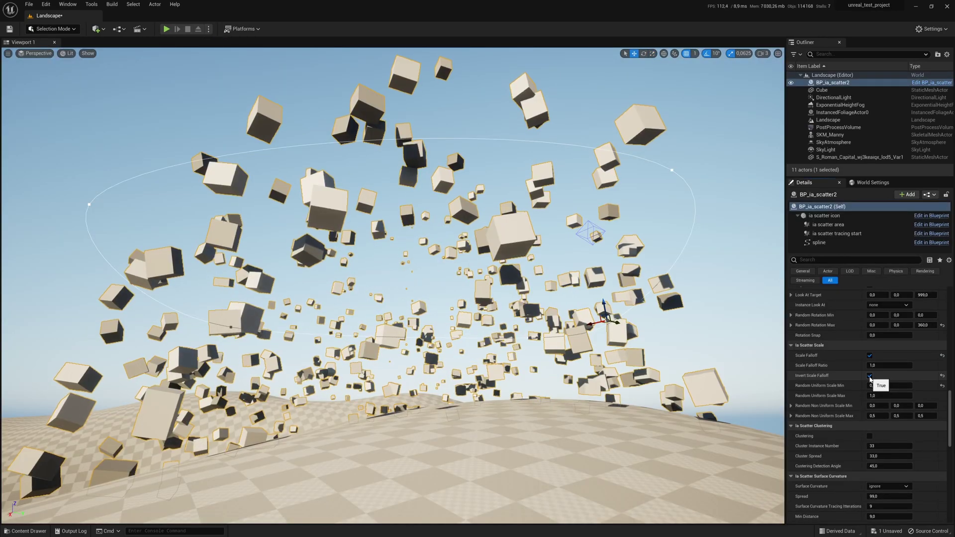
{"action": "left_click", "coordinate": [870, 378]}
{"action": "right_click_drag", "start_coordinate": [592, 299], "coordinate": [587, 425]}
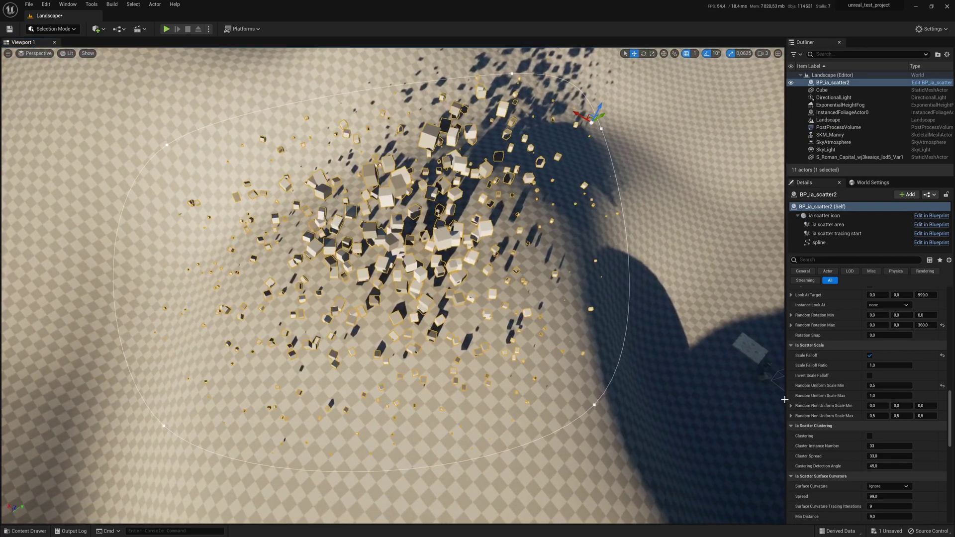
{"action": "left_click", "coordinate": [870, 376]}
{"action": "left_click", "coordinate": [869, 377]}
{"action": "right_click_drag", "start_coordinate": [614, 344], "coordinate": [613, 238]}
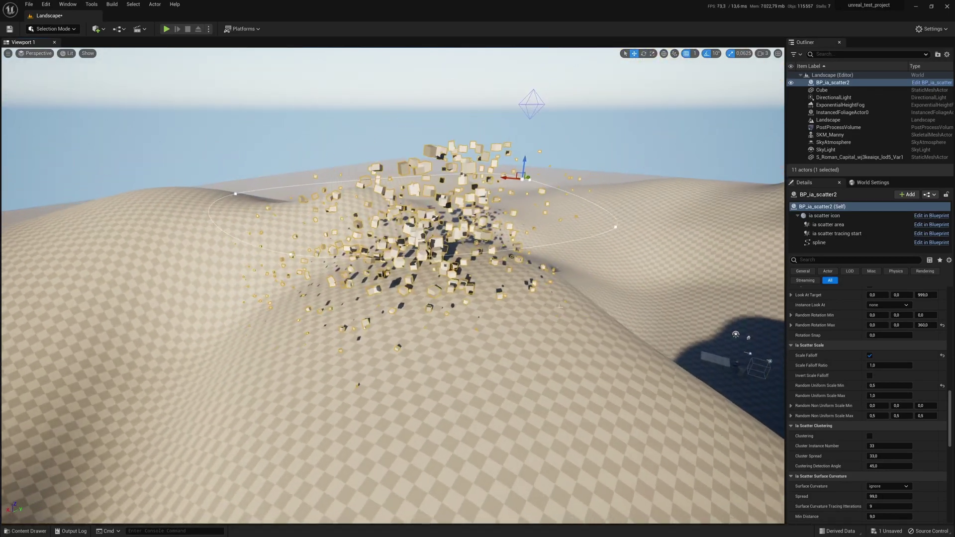
- Shift the BP_ia_scatter2 scatter along its X axis
{"action": "left_click_drag", "start_coordinate": [500, 178], "coordinate": [425, 172]}
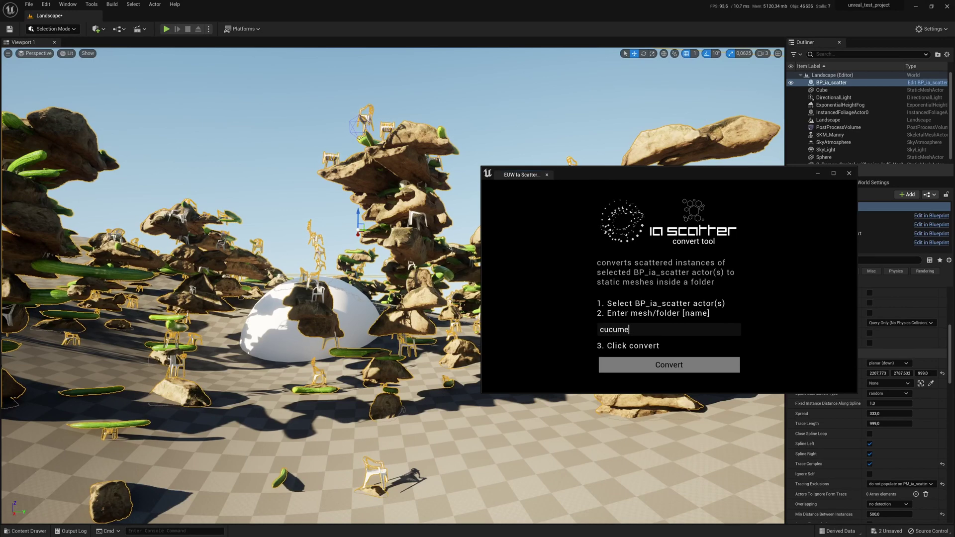
- Convert the selected BP_ia_scatter instances to static meshes in a folder named cucumbers and close the convert tool
{"action": "left_click", "coordinate": [659, 367]}
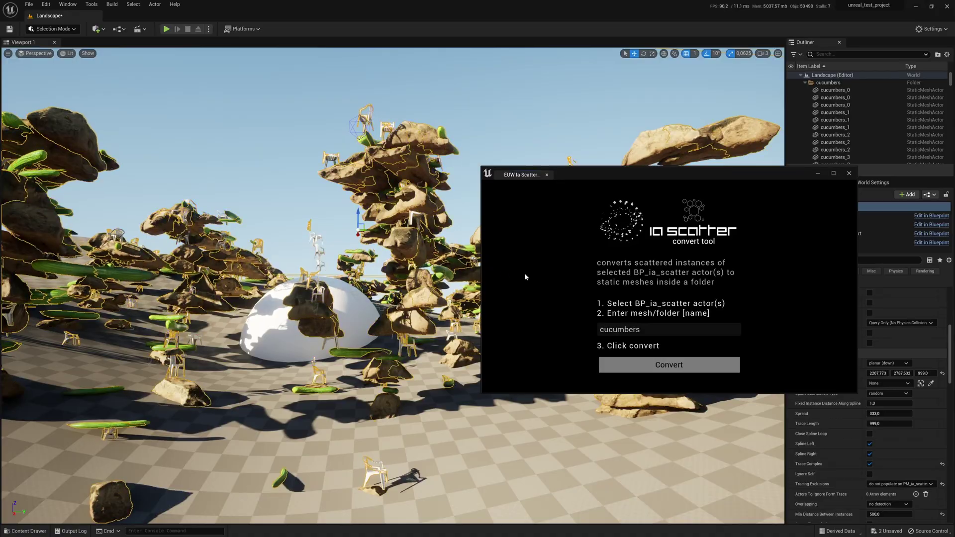
{"action": "left_click", "coordinate": [849, 173]}
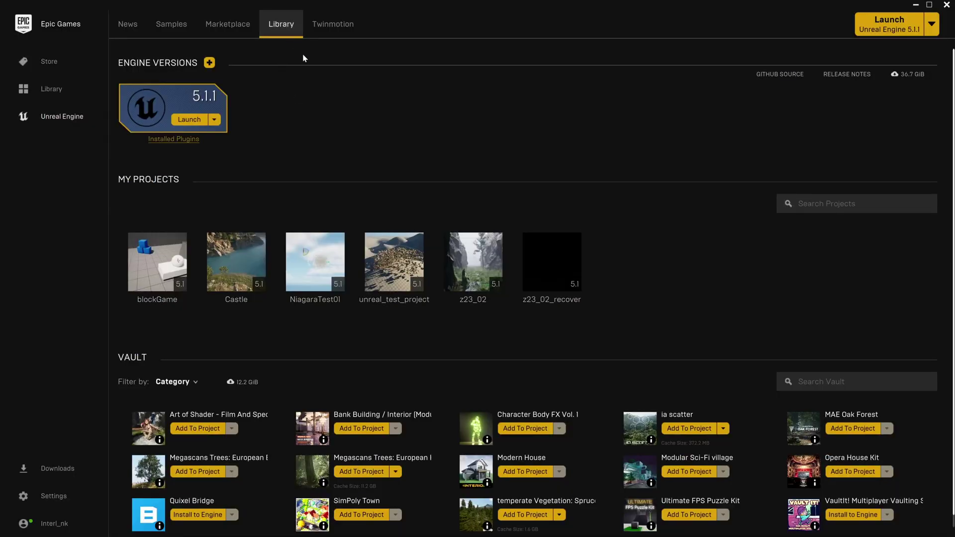
- Switch to the Epic Games Launcher and add the ia scatter asset to unreal_test_project
{"action": "left_click", "coordinate": [688, 429]}
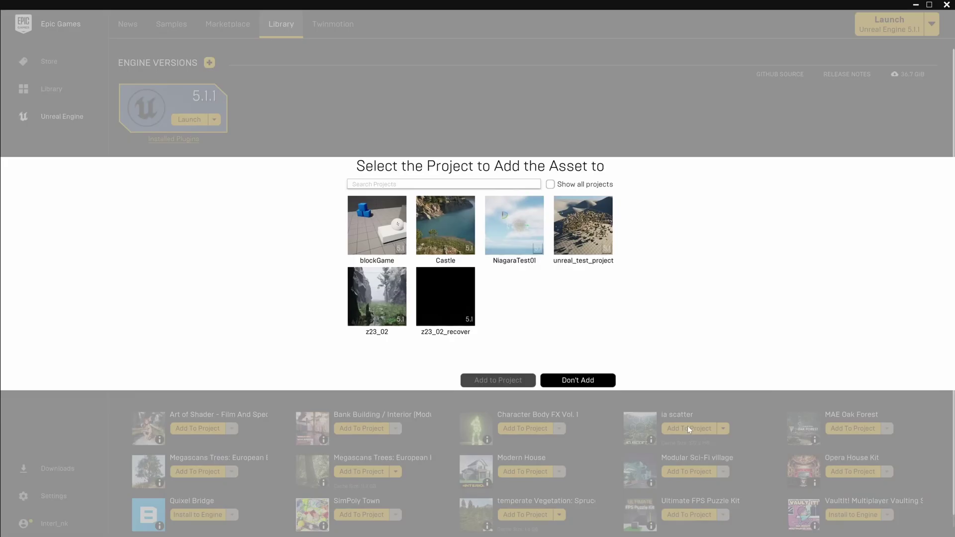
{"action": "left_click", "coordinate": [579, 236]}
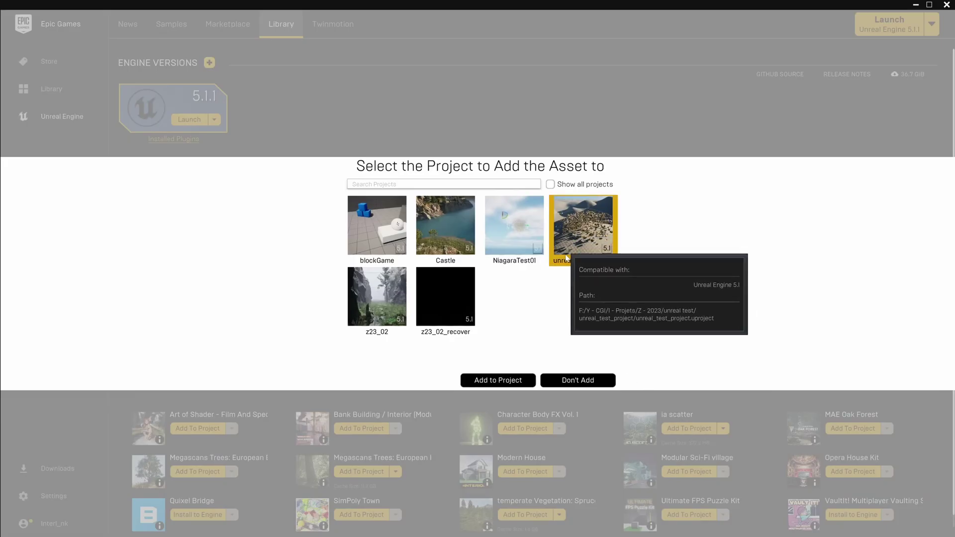
{"action": "left_click", "coordinate": [499, 381]}
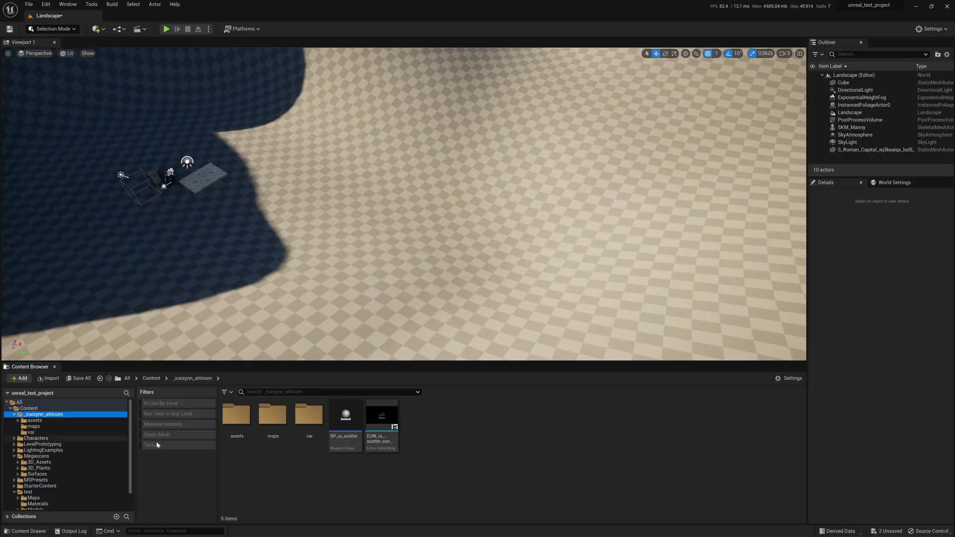
- Place a BP_ia_scatter actor from the _iraisynn_attinom folder on the dunes and raise it above the terrain
{"action": "left_click_drag", "start_coordinate": [343, 433], "coordinate": [408, 202]}
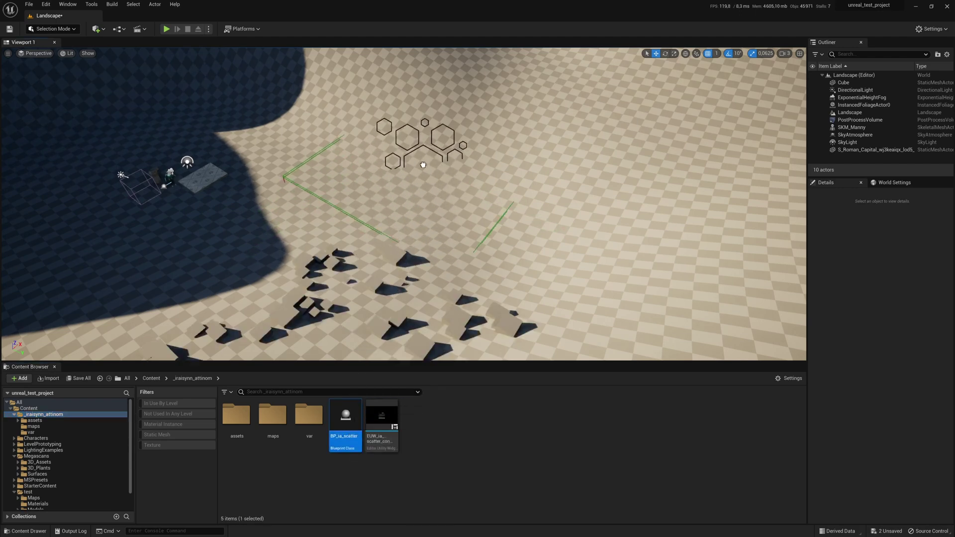
{"action": "left_click_drag", "start_coordinate": [423, 165], "coordinate": [422, 165]}
{"action": "right_click_drag", "start_coordinate": [508, 131], "coordinate": [487, 132]}
{"action": "left_click_drag", "start_coordinate": [517, 104], "coordinate": [526, 74]}
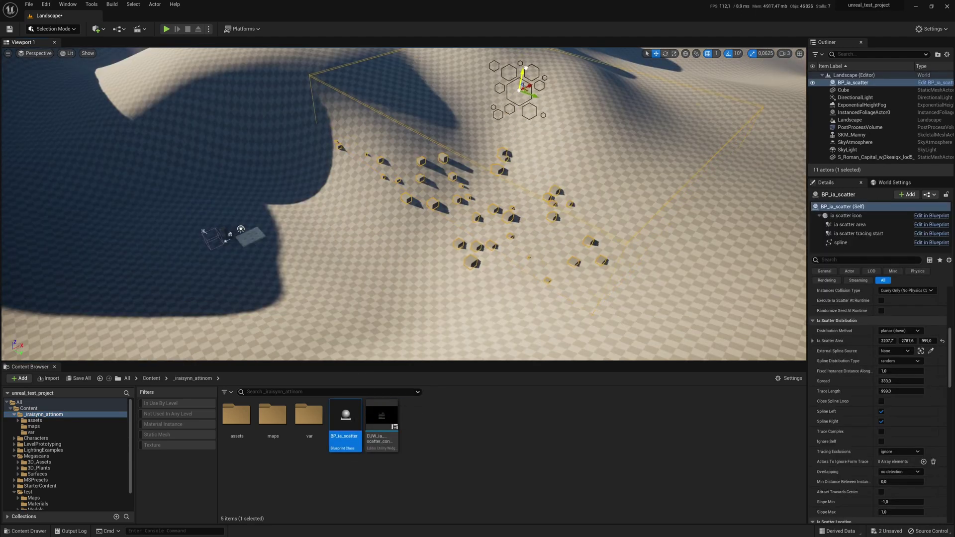
- Shift the BP_ia_scatter actor along its Y axis across the dunes
{"action": "mouse_move", "coordinate": [523, 130]}
{"action": "right_mouse_down"}
{"action": "mouse_move", "coordinate": [542, 119]}
{"action": "mouse_move", "coordinate": [523, 131]}
{"action": "right_mouse_up"}
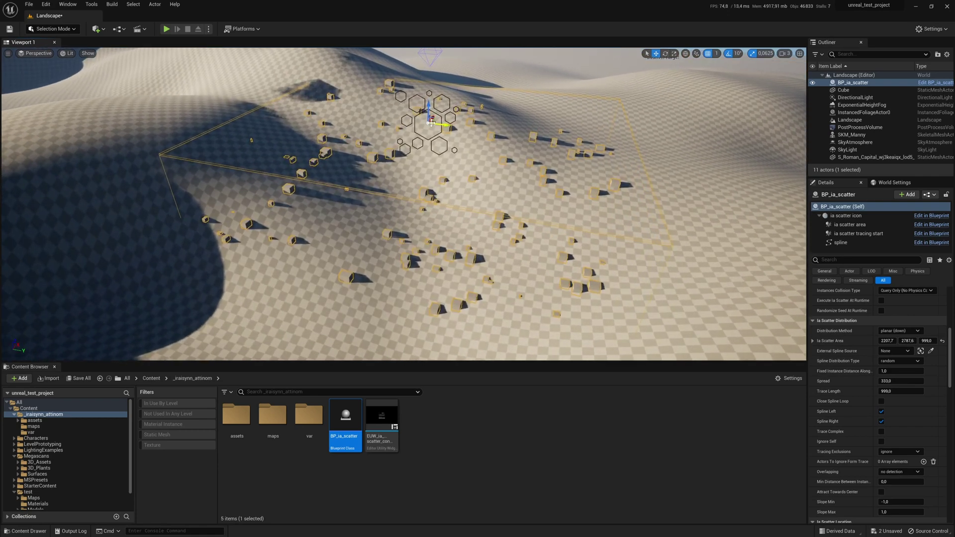
{"action": "left_click_drag", "start_coordinate": [441, 123], "coordinate": [503, 135]}
{"action": "right_click_drag", "start_coordinate": [503, 134], "coordinate": [482, 116]}
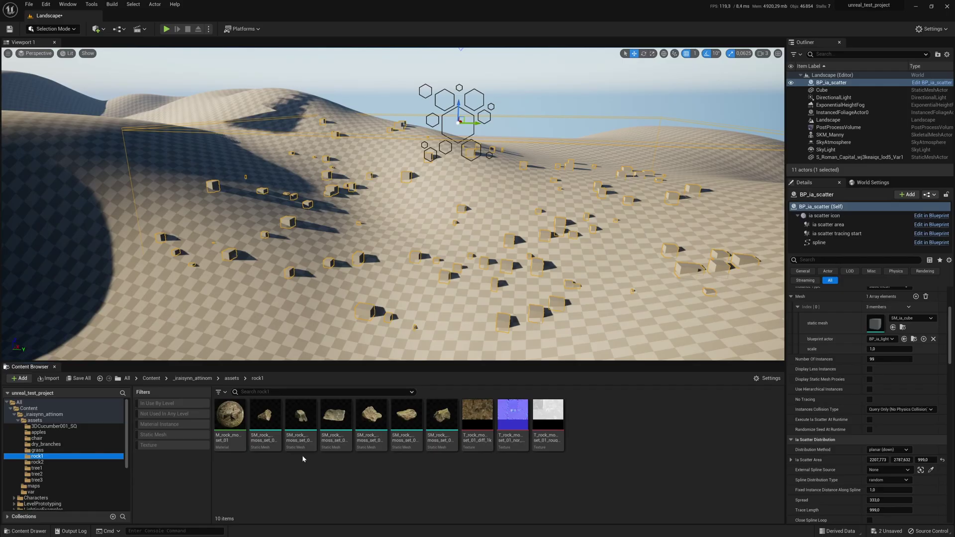
- Replace the scatter's cube mesh with the first rock mesh from the rock1 folder, and that with the second one
{"action": "left_click_drag", "start_coordinate": [266, 417], "coordinate": [877, 324]}
{"action": "left_click_drag", "start_coordinate": [304, 444], "coordinate": [870, 324]}
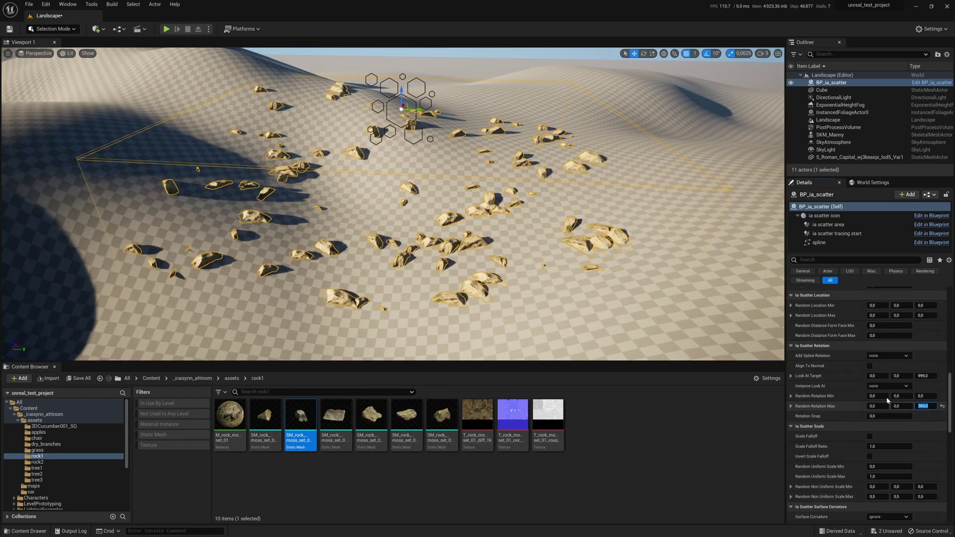
{"action": "left_click", "coordinate": [452, 263]}
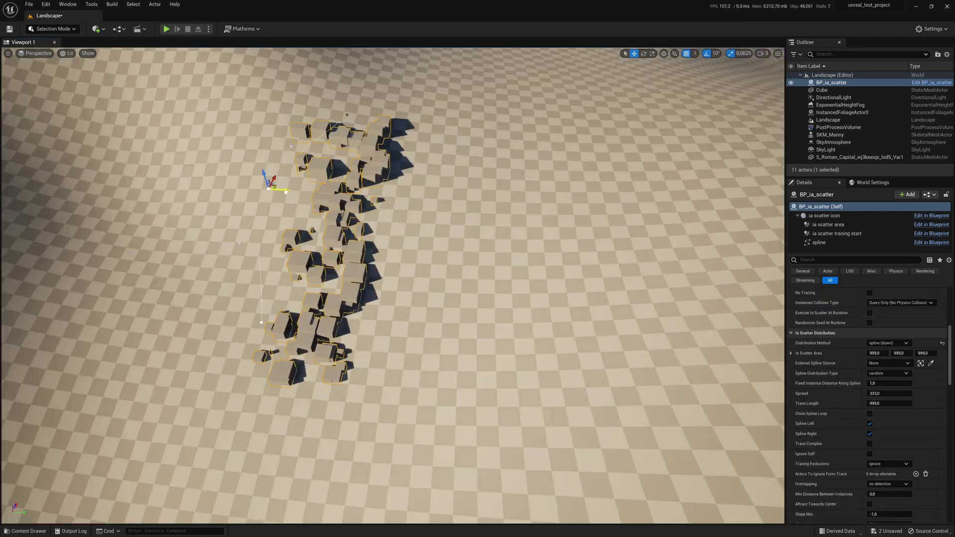
- Move the spline's near end point along the Y axis to bend the path of scattered cubes
{"action": "left_click", "coordinate": [267, 324]}
{"action": "left_click_drag", "start_coordinate": [268, 324], "coordinate": [360, 330]}
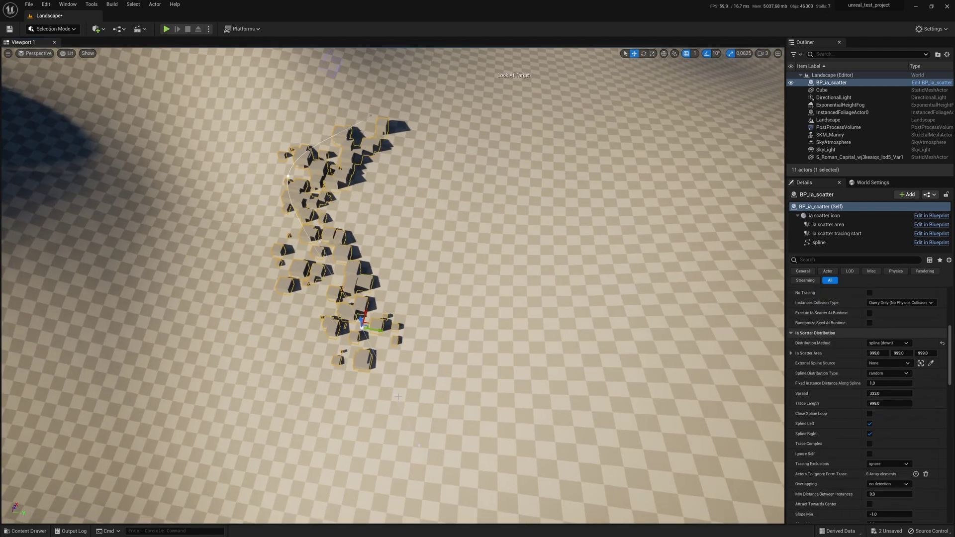
- Shift the scatter spline's near end point along the Y axis and extend the spline with a duplicate of that point
{"action": "right_click", "coordinate": [392, 393]}
{"action": "left_click", "coordinate": [360, 304]}
{"action": "right_click", "coordinate": [353, 298]}
{"action": "left_click", "coordinate": [379, 311]}
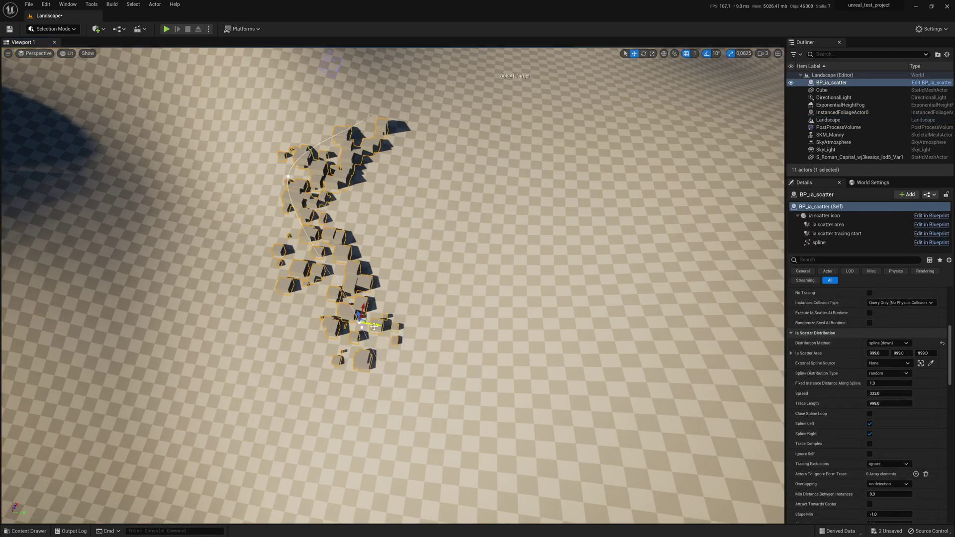
{"action": "left_click_drag", "start_coordinate": [368, 325], "coordinate": [335, 319]}
{"action": "left_click_drag", "start_coordinate": [335, 320], "coordinate": [473, 281], "text": "alt"}
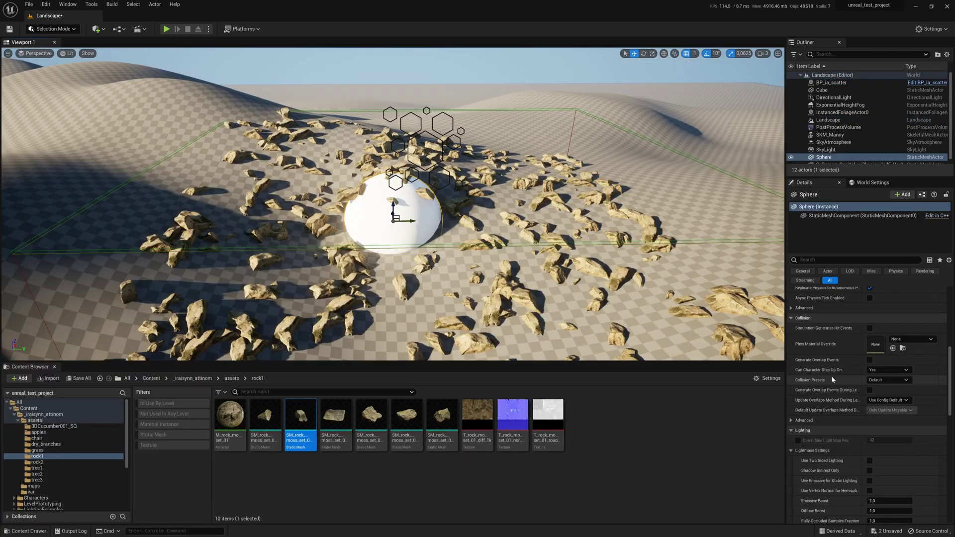
- Assign PM_ia_scatter as the white sphere's physical material override
{"action": "left_click", "coordinate": [911, 340]}
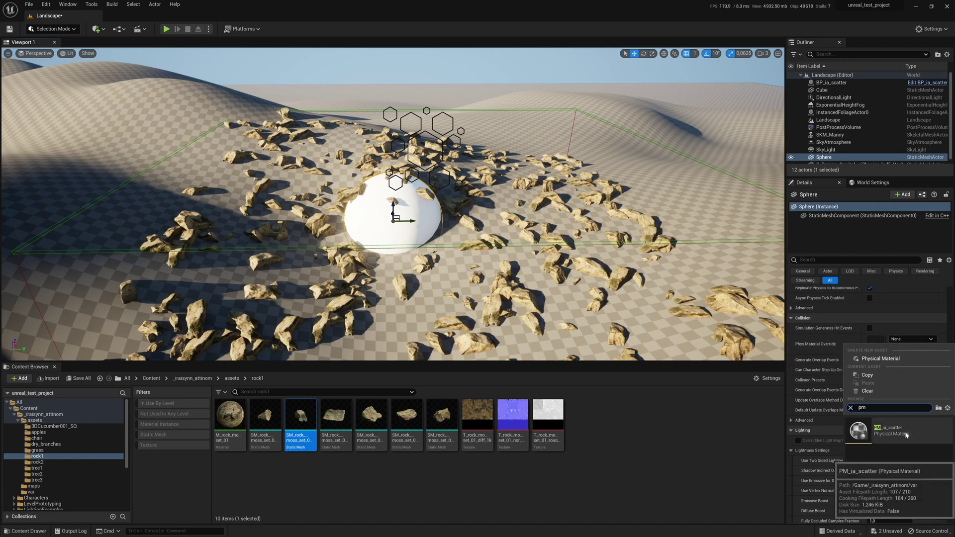
{"action": "left_click", "coordinate": [905, 431]}
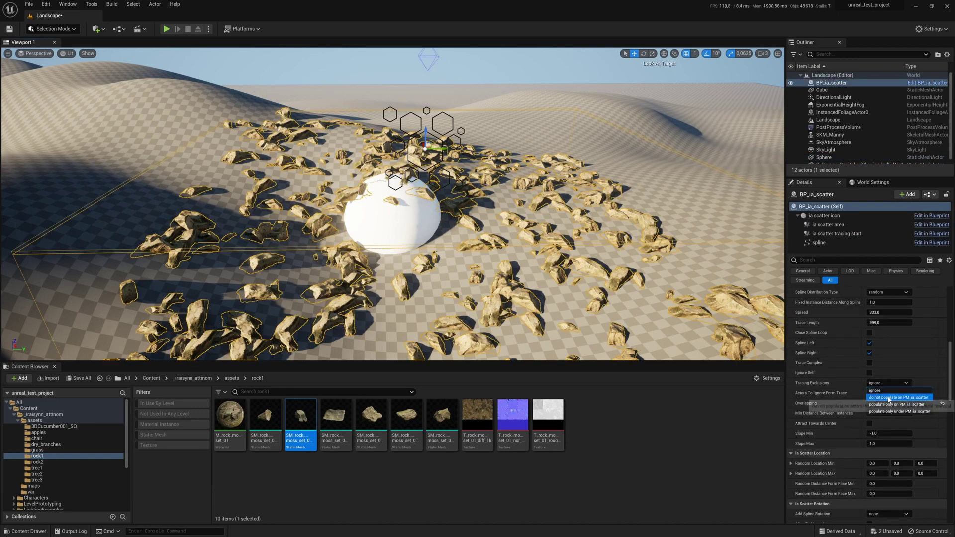
- Set BP_ia_scatter's tracing exclusions to do not populate on PM_ia_scatter and the minimum distance between instances to 500
{"action": "left_click", "coordinate": [889, 398]}
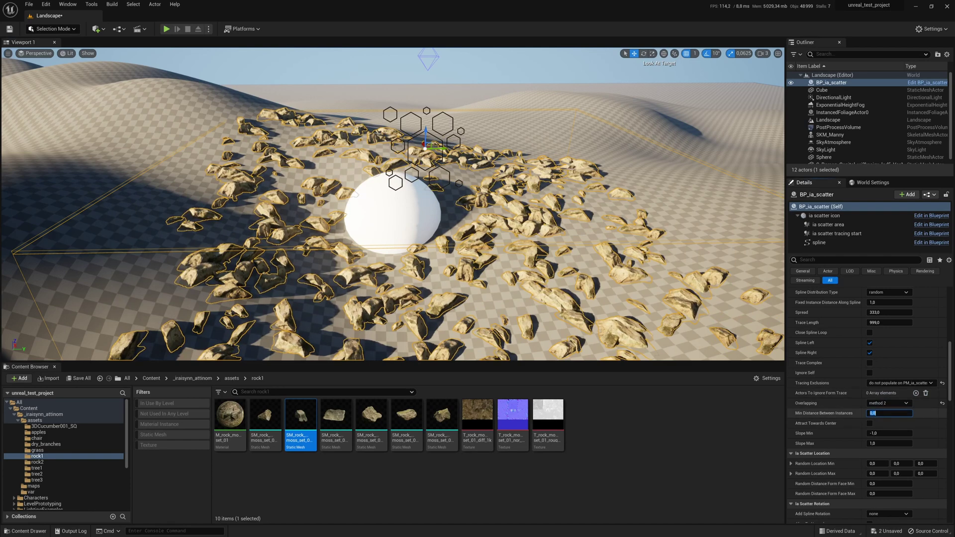
{"action": "key", "text": "Return"}
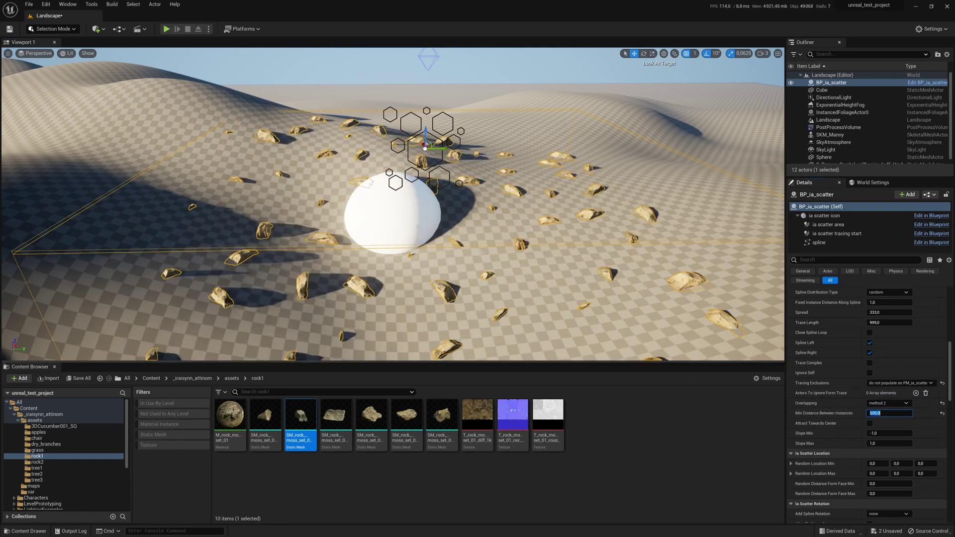
{"action": "scroll", "coordinate": [879, 400], "scroll_direction": "down", "scroll_amount": 10}
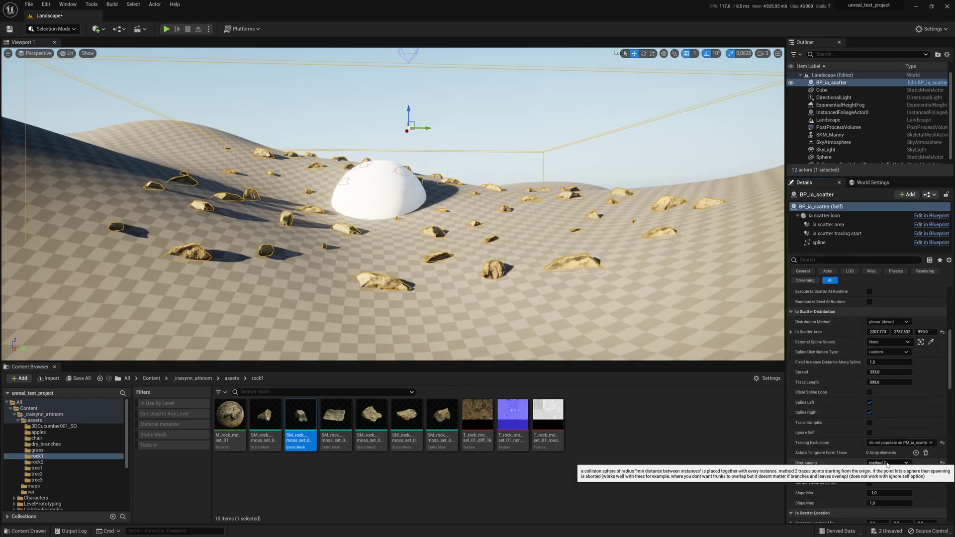
- Set the rock scatter's Overlapping option to no detection and enable Trace Complex
{"action": "left_click", "coordinate": [888, 464]}
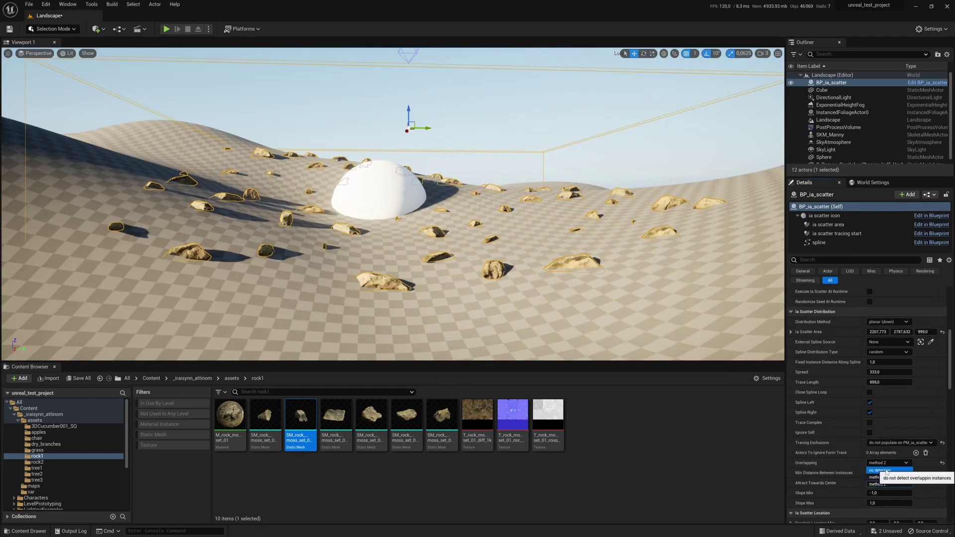
{"action": "left_click", "coordinate": [886, 471]}
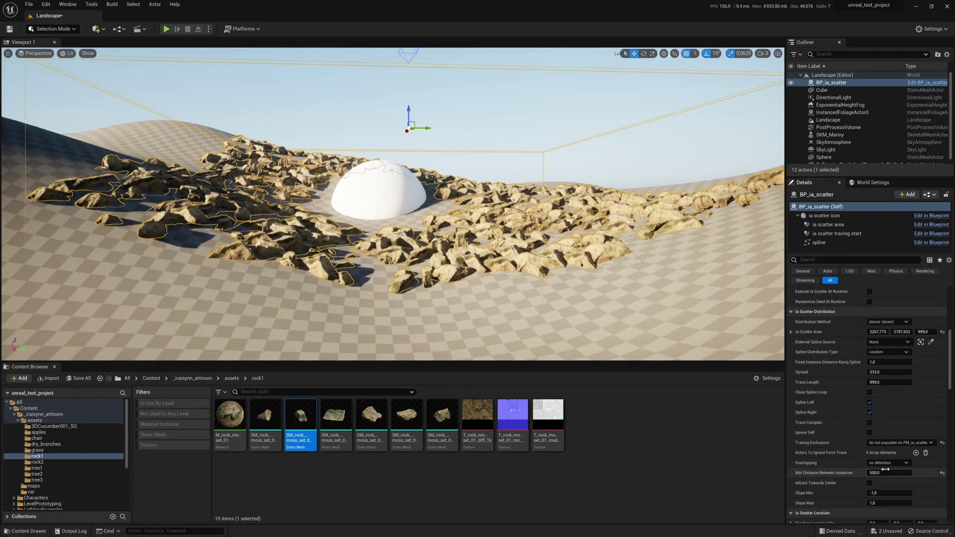
{"action": "left_click", "coordinate": [870, 423]}
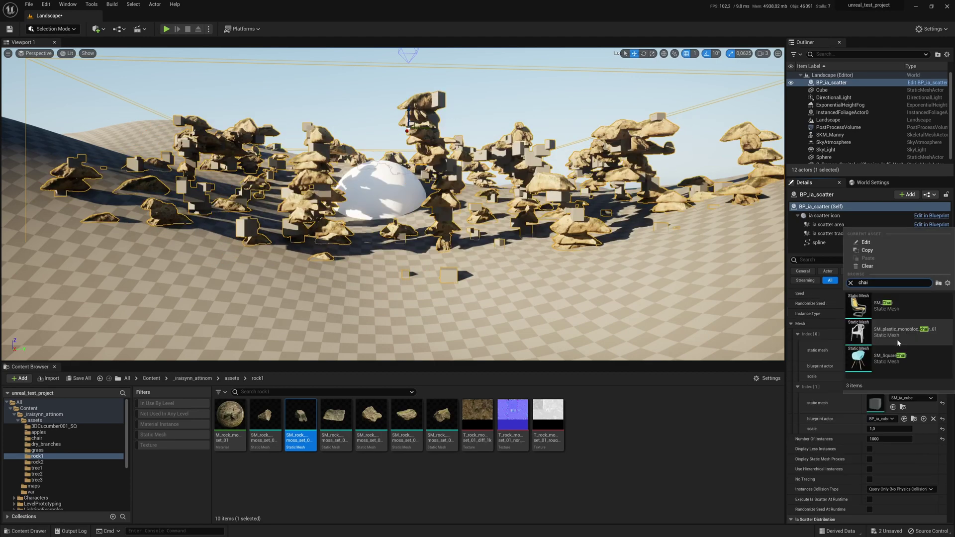
- Use SM_plastic_monobloc_chair_01 as the static mesh of the scatter's second mesh entry and inspect the stacked instances up close
{"action": "left_click", "coordinate": [896, 338]}
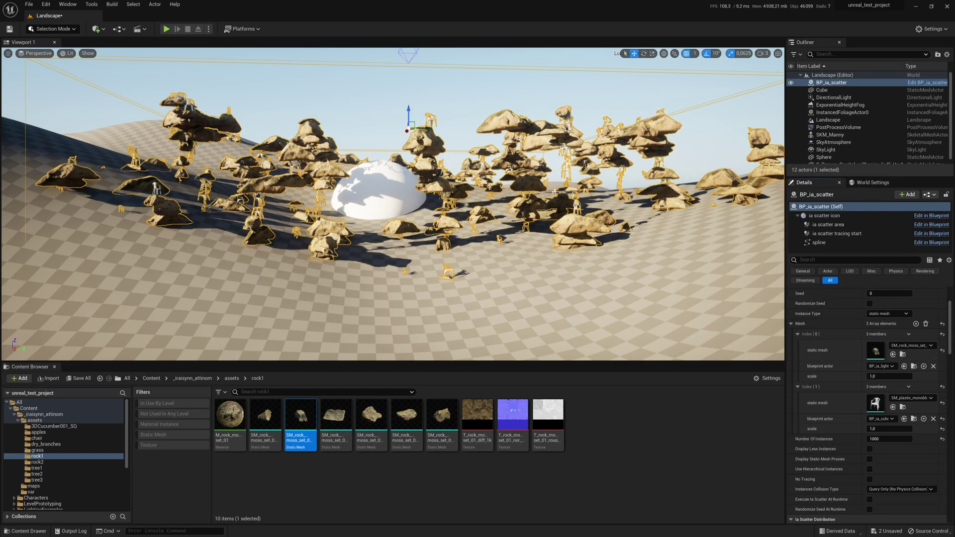
{"action": "mouse_move", "coordinate": [463, 298]}
{"action": "right_mouse_down"}
{"action": "mouse_move", "coordinate": [431, 299]}
{"action": "mouse_move", "coordinate": [488, 270]}
{"action": "mouse_move", "coordinate": [487, 295]}
{"action": "mouse_move", "coordinate": [463, 292]}
{"action": "right_mouse_up"}
{"action": "key", "text": "w"}
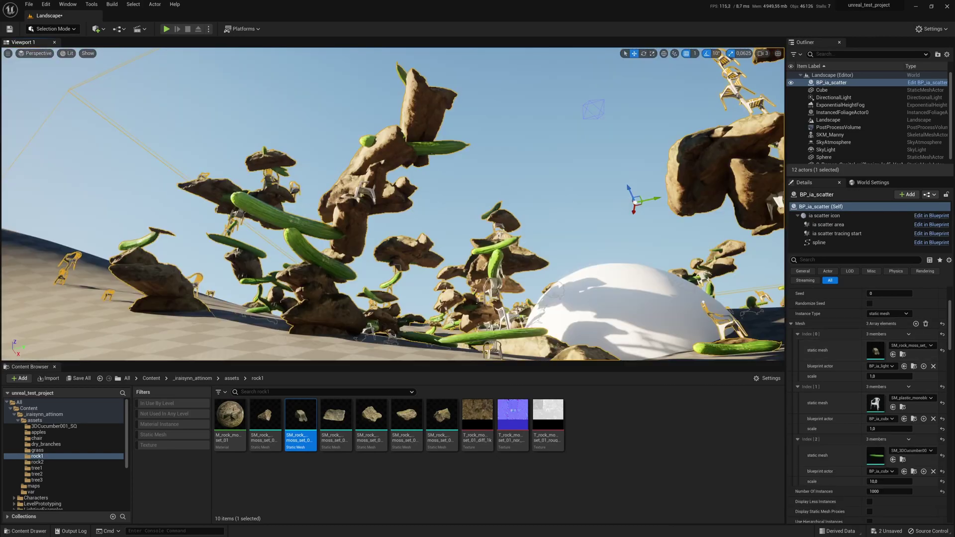
{"action": "key", "text": "w"}
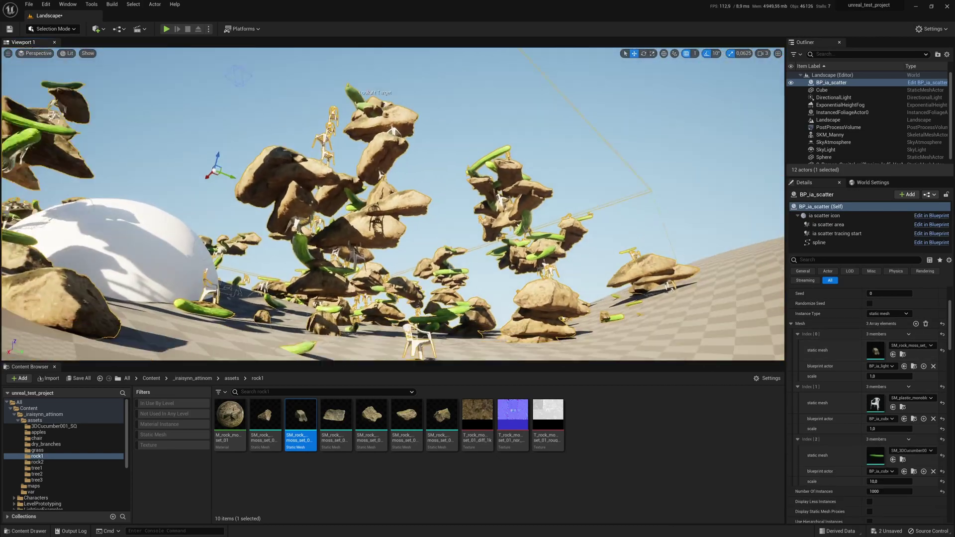
{"action": "key", "text": "w"}
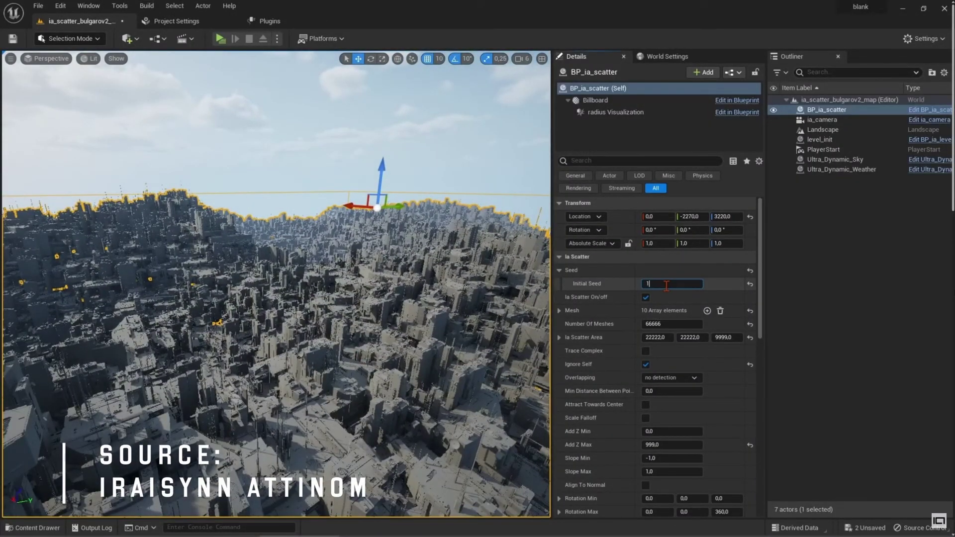
{"action": "right_click_drag", "start_coordinate": [381, 367], "coordinate": [288, 354]}
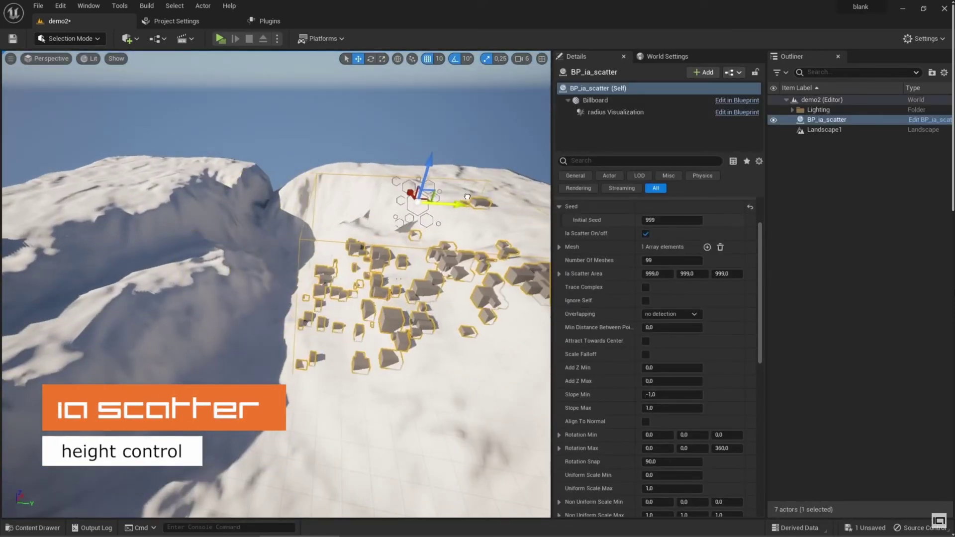
- Widen the snow terrain's Ia Scatter Area to 9999 along X
{"action": "right_click_drag", "start_coordinate": [467, 197], "coordinate": [527, 199]}
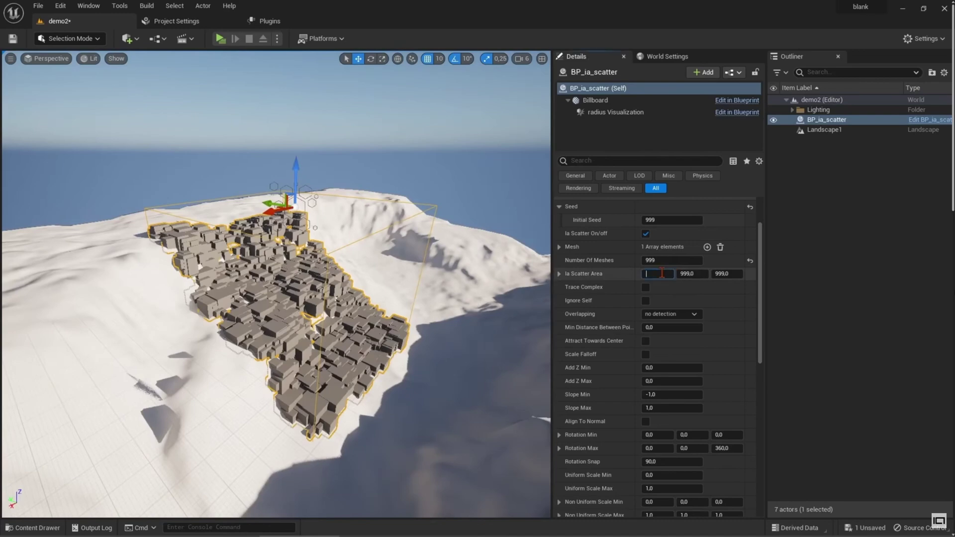
{"action": "type", "text": "9999"}
{"action": "key", "text": "Return"}
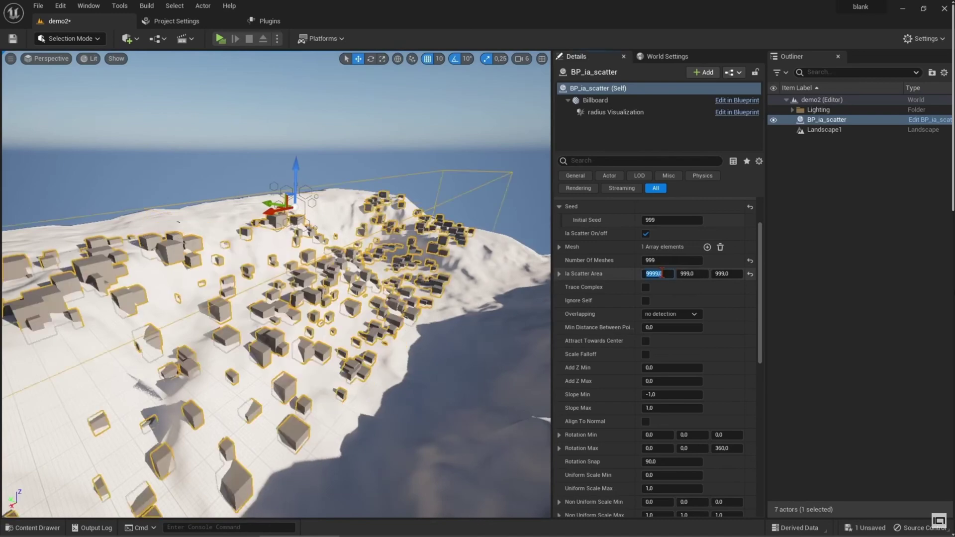
- Rotate the BP_ia_scatter actor to 45° about the Z axis
{"action": "left_click_drag", "start_coordinate": [736, 229], "coordinate": [737, 230]}
{"action": "left_click_drag", "start_coordinate": [340, 303], "coordinate": [299, 349], "text": "alt"}
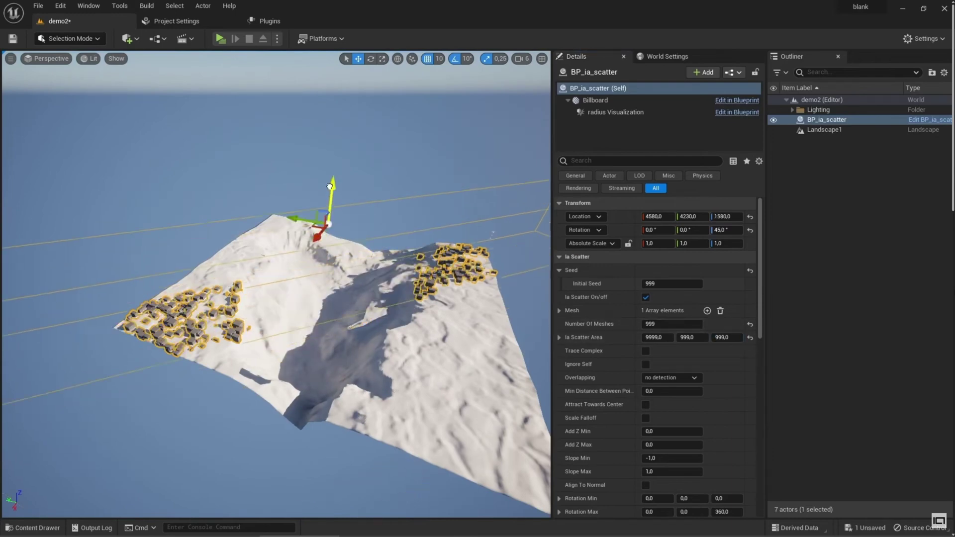
- Try 9999 as the scatter's number of meshes, and return the number to 999
{"action": "left_click_drag", "start_coordinate": [279, 358], "coordinate": [286, 314], "text": "alt"}
{"action": "type", "text": "9999"}
{"action": "key", "text": "Return"}
{"action": "type", "text": "999"}
{"action": "key", "text": "Return"}
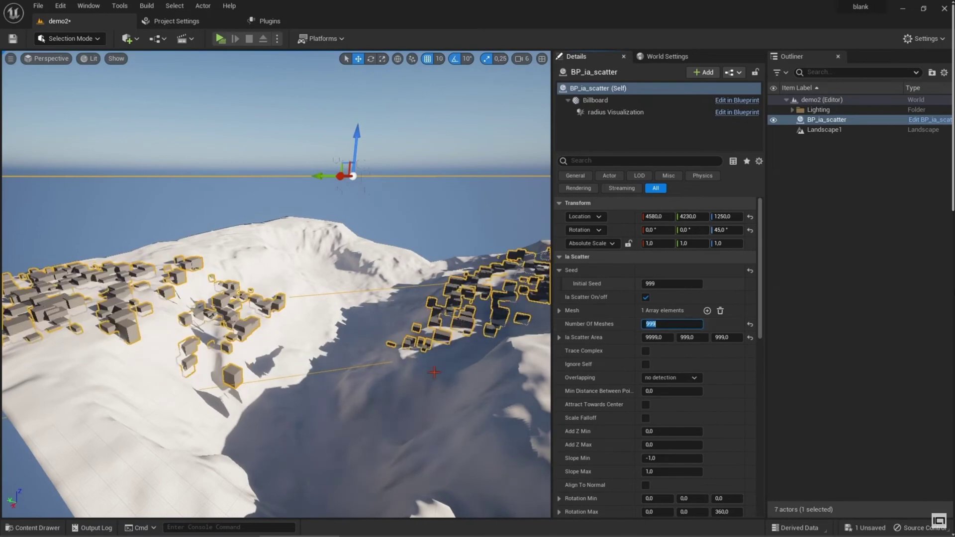
- Set the Z value of the scatter's Non Uniform Scale Max to 11 to stretch the blocks into towers
{"action": "left_click_drag", "start_coordinate": [248, 428], "coordinate": [244, 393], "text": "alt"}
{"action": "scroll", "coordinate": [587, 480], "scroll_direction": "down", "scroll_amount": 6}
{"action": "left_click", "coordinate": [722, 485]}
{"action": "type", "text": "11"}
{"action": "key", "text": "Return"}
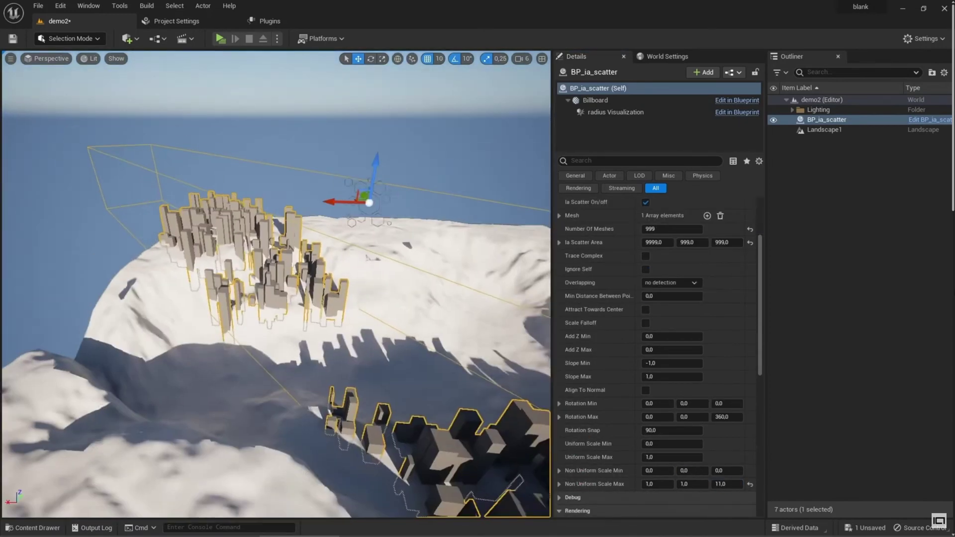
- Vary the scattered towers' Uniform Scale Max, entering 0 first and 2 after that
{"action": "type", "text": "0"}
{"action": "key", "text": "Return"}
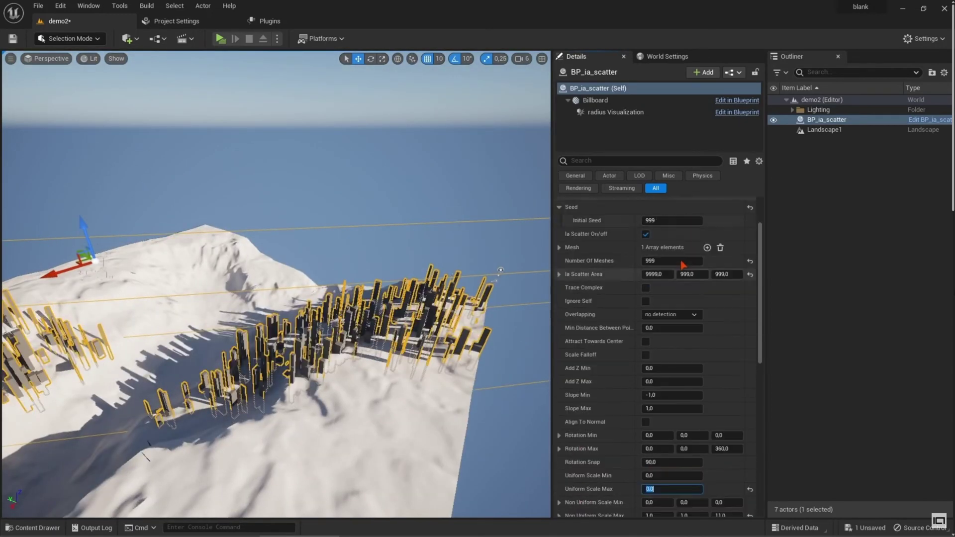
{"action": "type", "text": "2"}
{"action": "key", "text": "Return"}
- Select the sky sphere instead of the scatter and examine the towers on the snow terrain without their selection outline
{"action": "right_click_drag", "start_coordinate": [319, 278], "coordinate": [332, 295]}
{"action": "left_click", "coordinate": [318, 150]}
{"action": "left_click_drag", "start_coordinate": [359, 493], "coordinate": [508, 485], "text": "alt"}
{"action": "left_click_drag", "start_coordinate": [364, 446], "coordinate": [413, 413], "text": "alt"}
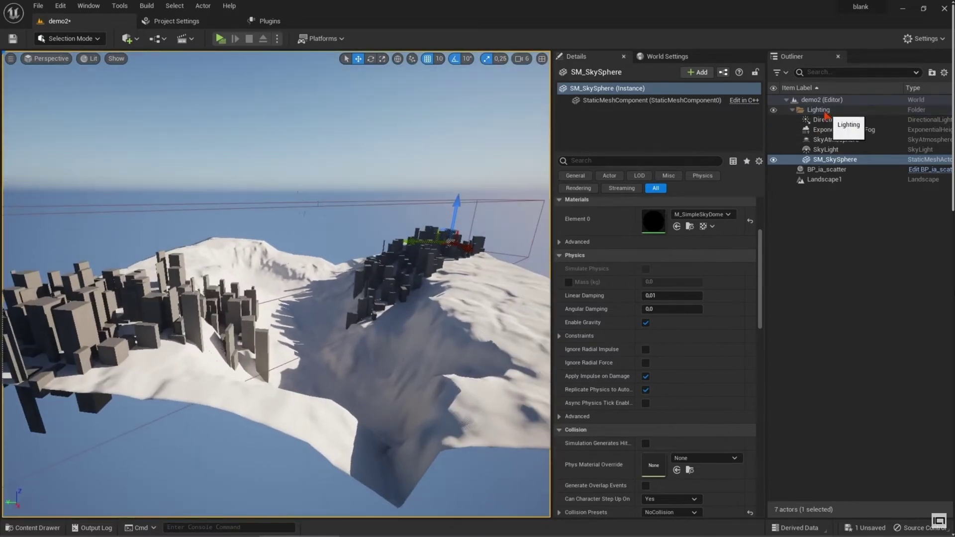